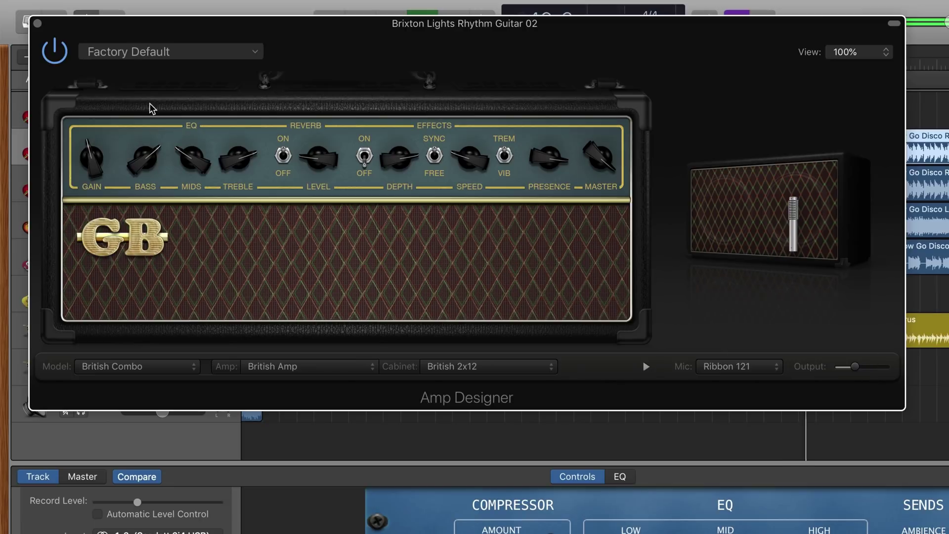
Step: Switch Amp Designer's cabinet to Studio 1x12 and load the Brit Reverb preset
{"action": "left_click", "coordinate": [468, 374]}
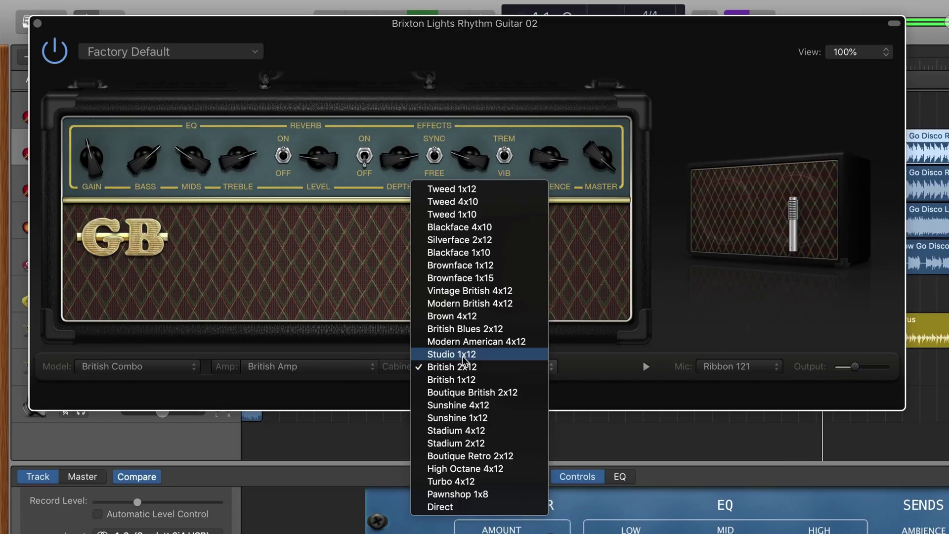
{"action": "left_click", "coordinate": [462, 356]}
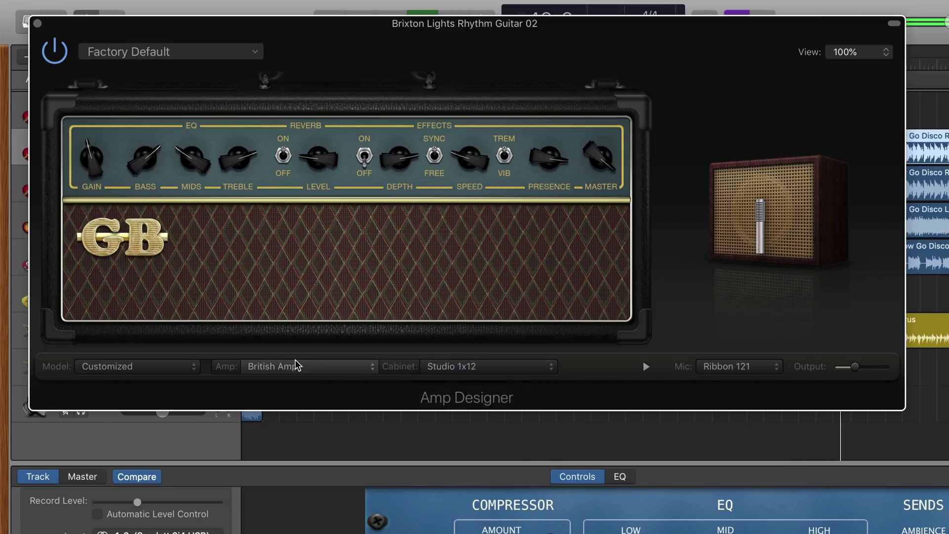
{"action": "left_click", "coordinate": [169, 53]}
{"action": "mouse_move", "coordinate": [117, 130]}
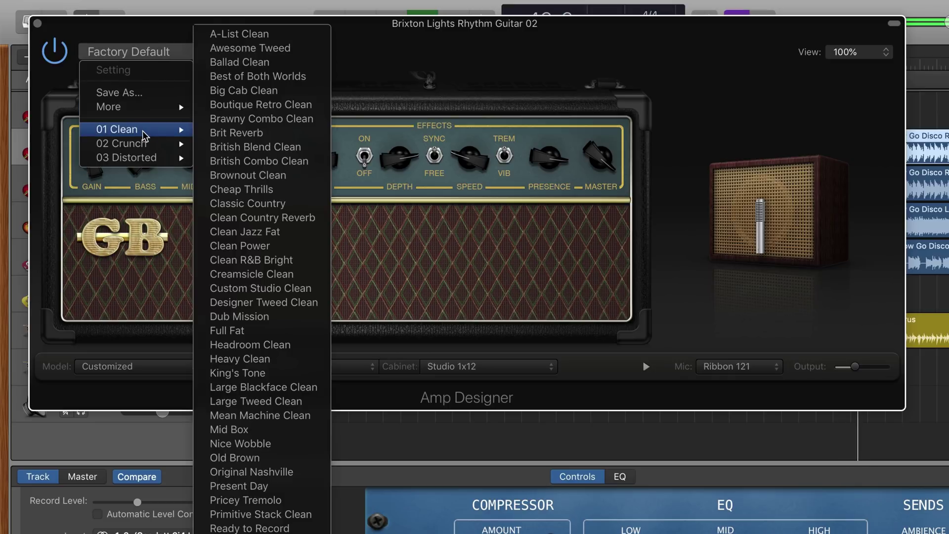
{"action": "left_click", "coordinate": [218, 133]}
Step: Try the Big Cab Clean preset, then settle on Black & Blue Crunch
{"action": "left_click", "coordinate": [174, 56]}
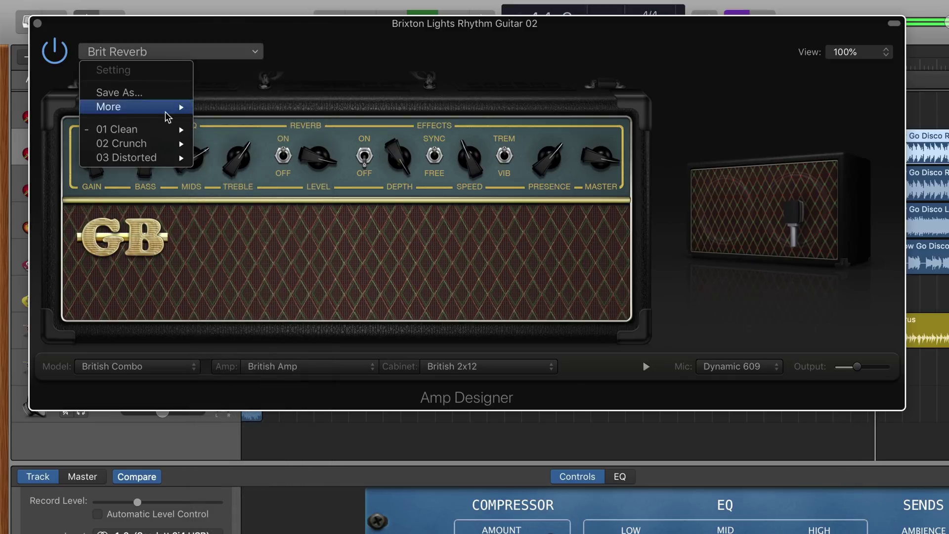
{"action": "left_click", "coordinate": [235, 93]}
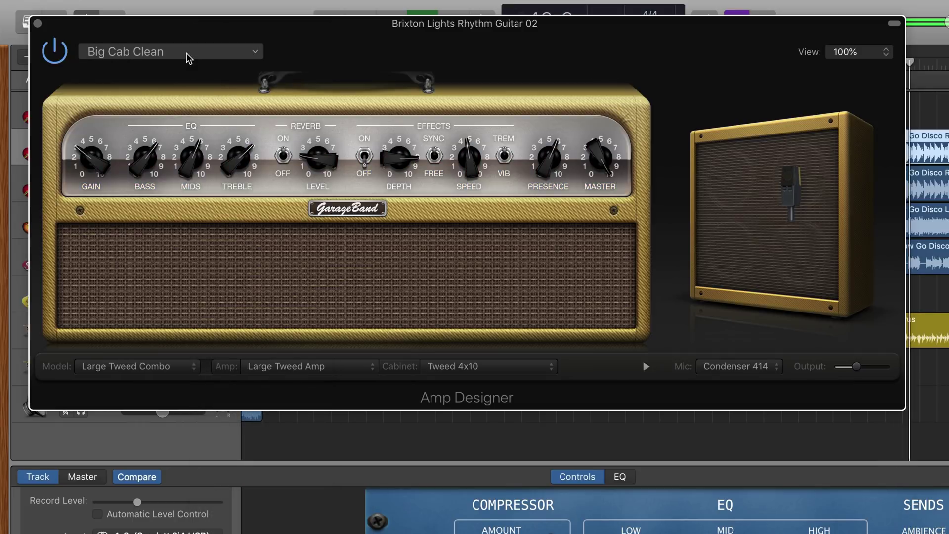
{"action": "left_click", "coordinate": [186, 53]}
{"action": "mouse_move", "coordinate": [122, 143]}
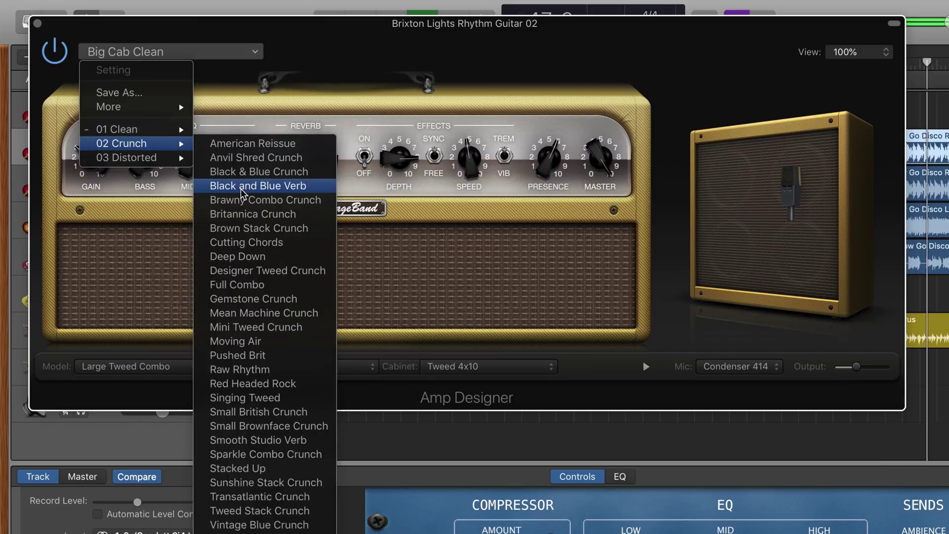
{"action": "left_click", "coordinate": [244, 178]}
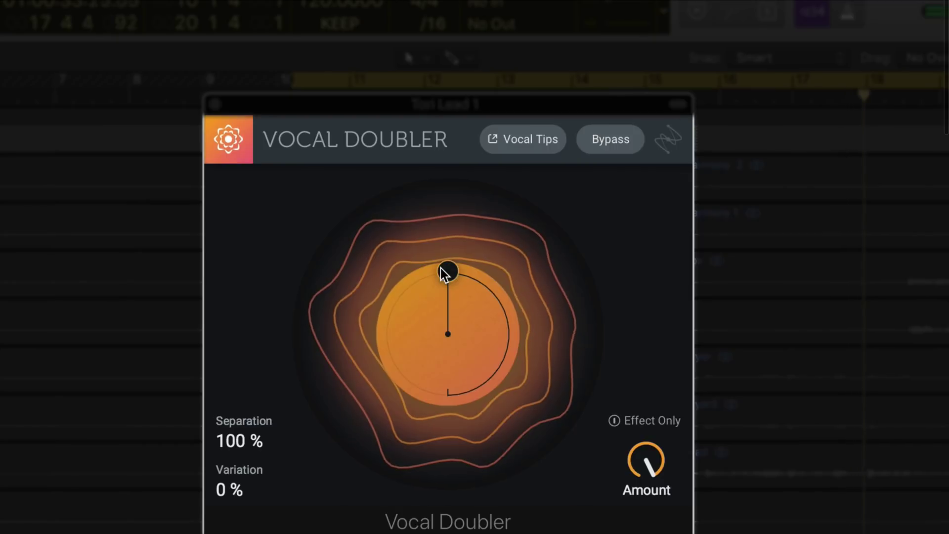
Step: Blend Vocal Doubler variation to 100%, A/B with Bypass, and set Amount to 89%
{"action": "mouse_move", "coordinate": [442, 269]}
{"action": "left_mouse_down"}
{"action": "mouse_move", "coordinate": [502, 289]}
{"action": "mouse_move", "coordinate": [523, 335]}
{"action": "mouse_move", "coordinate": [490, 405]}
{"action": "mouse_move", "coordinate": [451, 415]}
{"action": "left_mouse_up"}
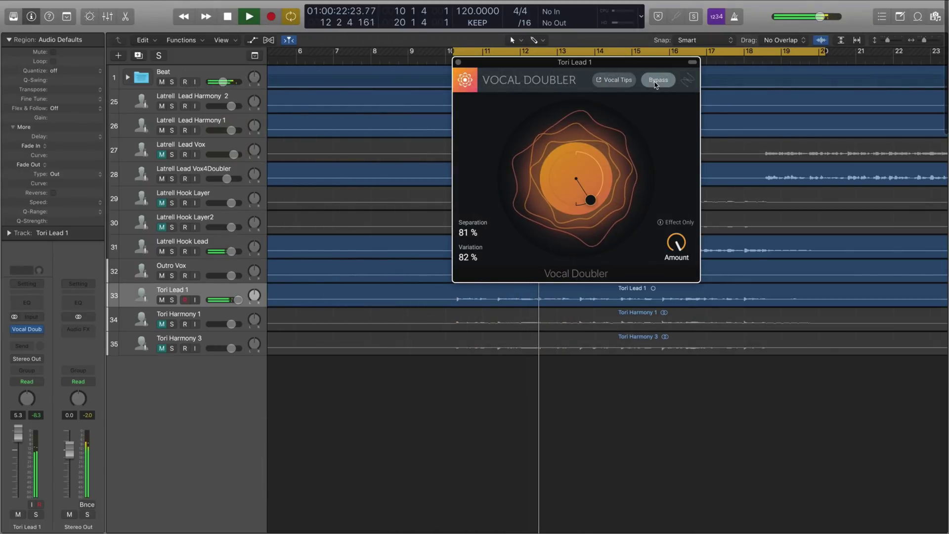
{"action": "left_click", "coordinate": [656, 80]}
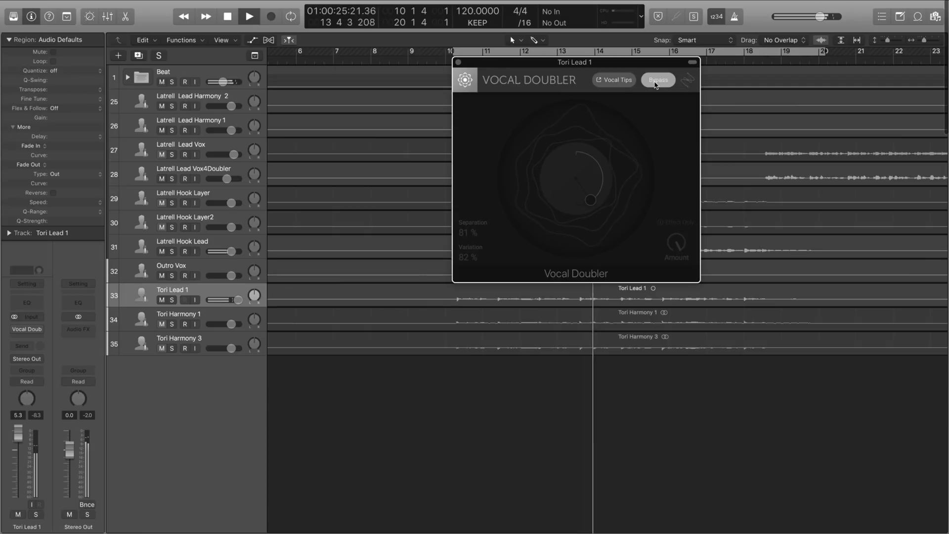
{"action": "left_click", "coordinate": [655, 81]}
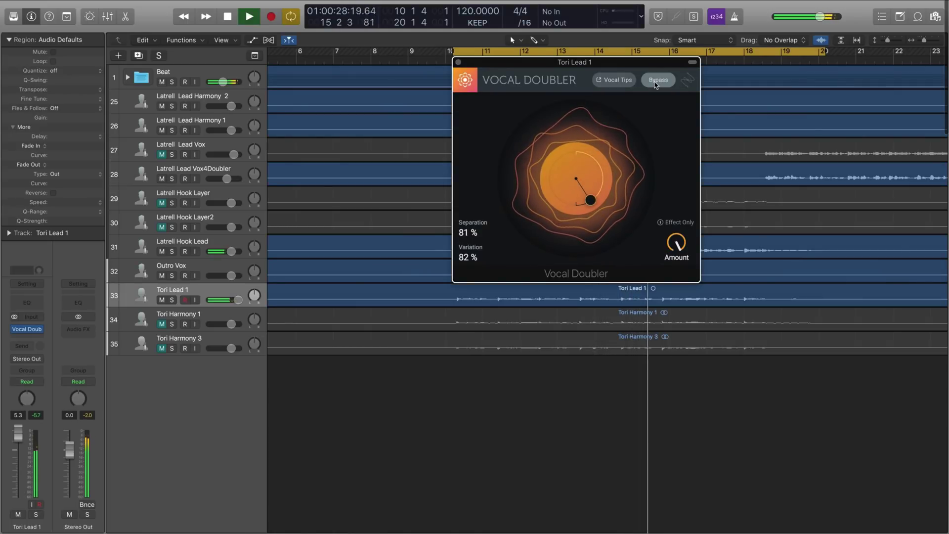
{"action": "left_click", "coordinate": [655, 80]}
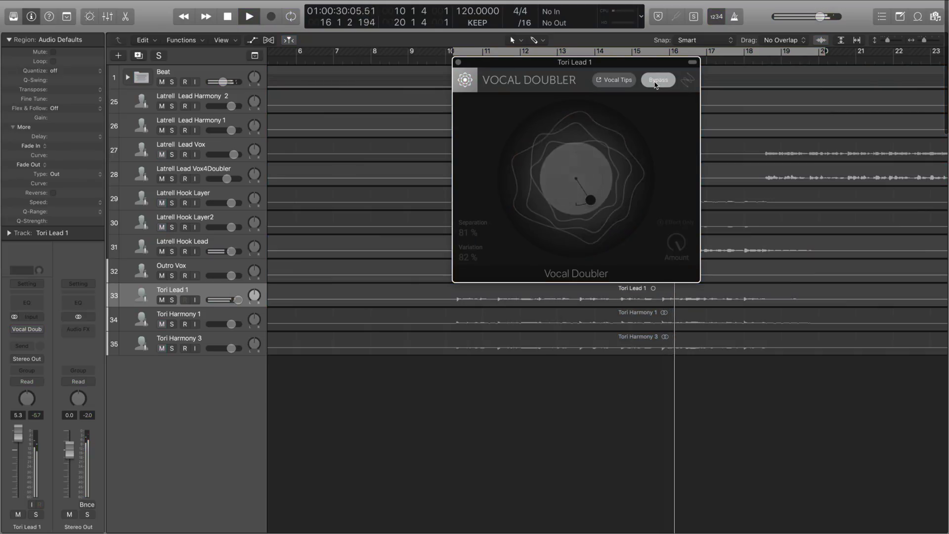
{"action": "left_click", "coordinate": [655, 81]}
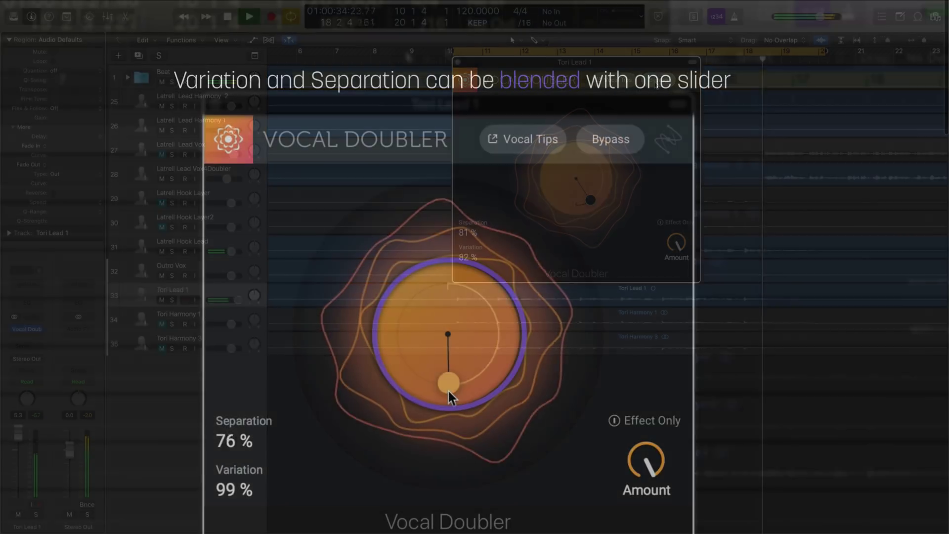
{"action": "mouse_move", "coordinate": [449, 391]}
{"action": "left_mouse_down"}
{"action": "mouse_move", "coordinate": [448, 361]}
{"action": "mouse_move", "coordinate": [445, 388]}
{"action": "mouse_move", "coordinate": [474, 414]}
{"action": "mouse_move", "coordinate": [515, 393]}
{"action": "mouse_move", "coordinate": [491, 369]}
{"action": "left_mouse_up"}
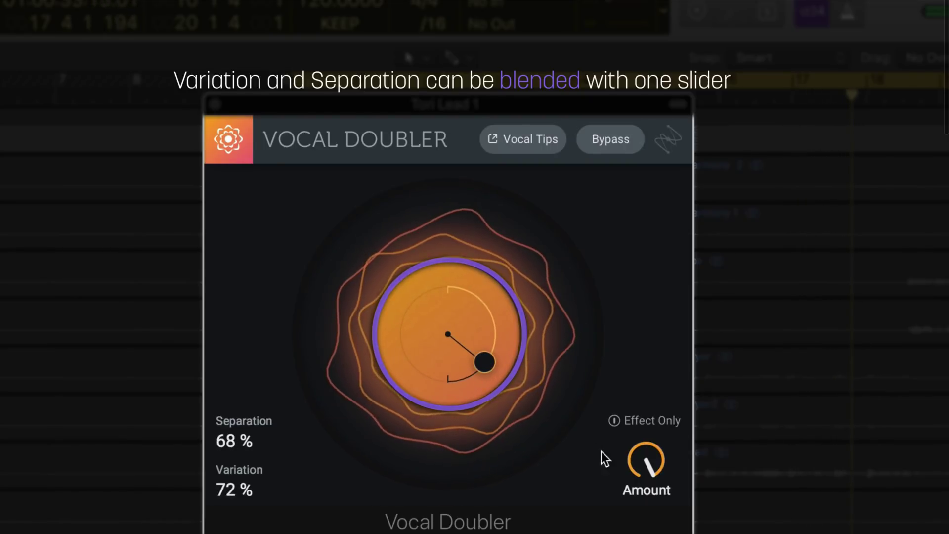
{"action": "left_click_drag", "start_coordinate": [638, 464], "coordinate": [634, 532]}
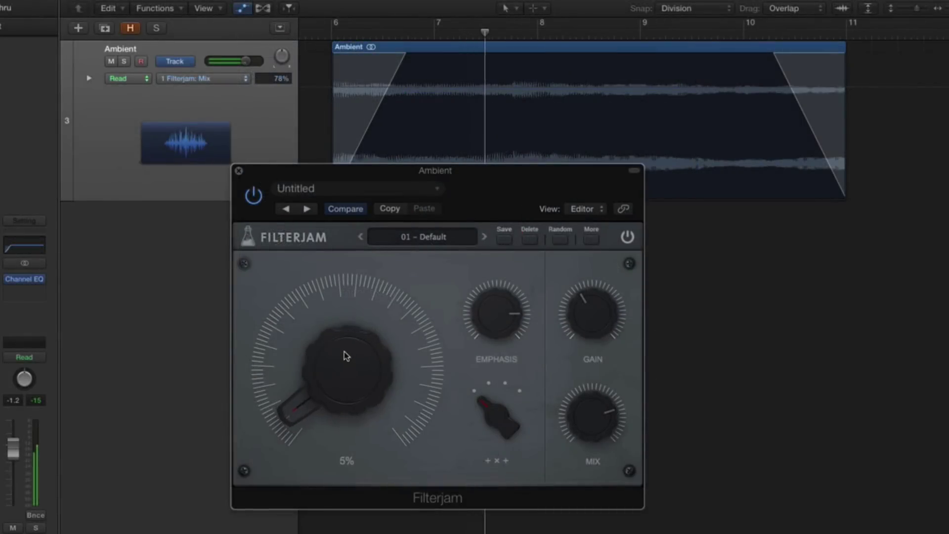
Step: Raise Filterjam's frequency to 35% and cycle its filter mode back to the middle setting
{"action": "mouse_move", "coordinate": [349, 356]}
{"action": "left_mouse_down"}
{"action": "mouse_move", "coordinate": [378, 175]}
{"action": "mouse_move", "coordinate": [362, 313]}
{"action": "left_mouse_up"}
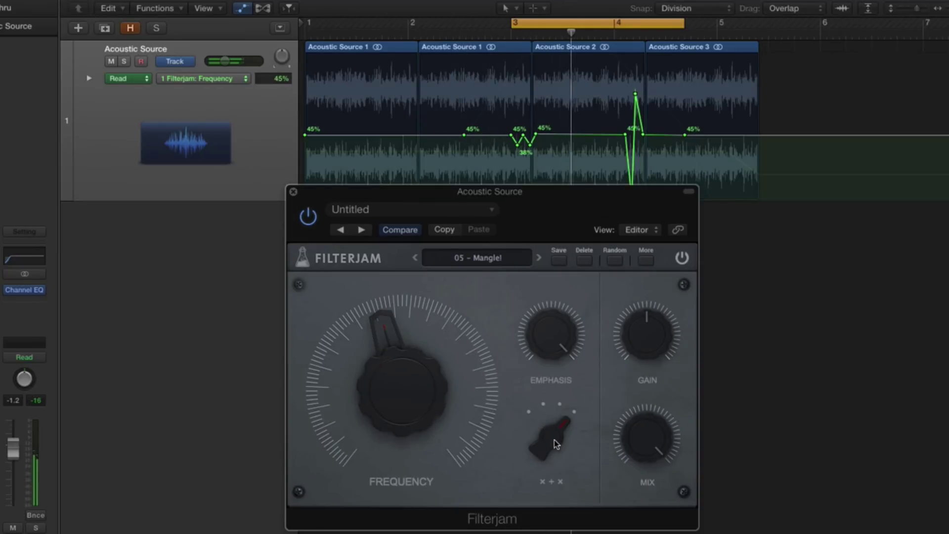
{"action": "left_click", "coordinate": [552, 456]}
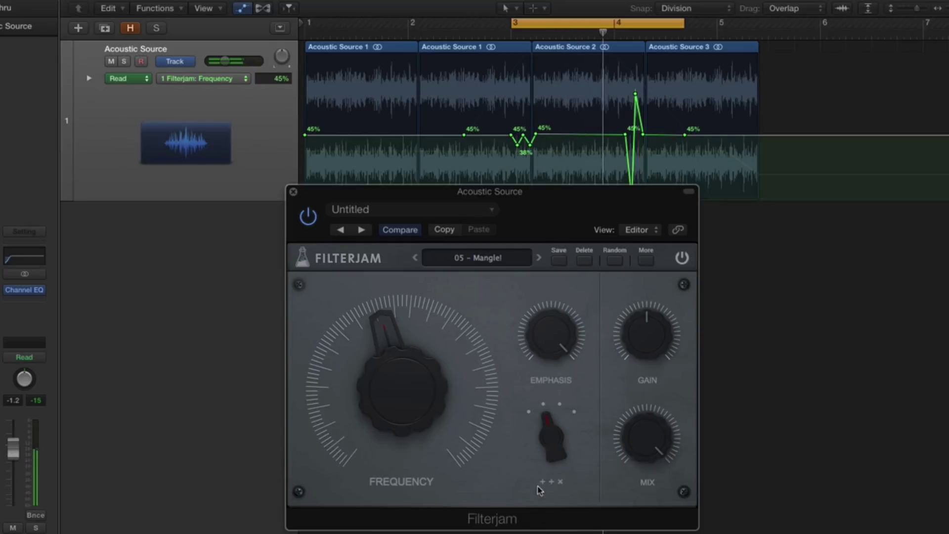
{"action": "left_click", "coordinate": [543, 448]}
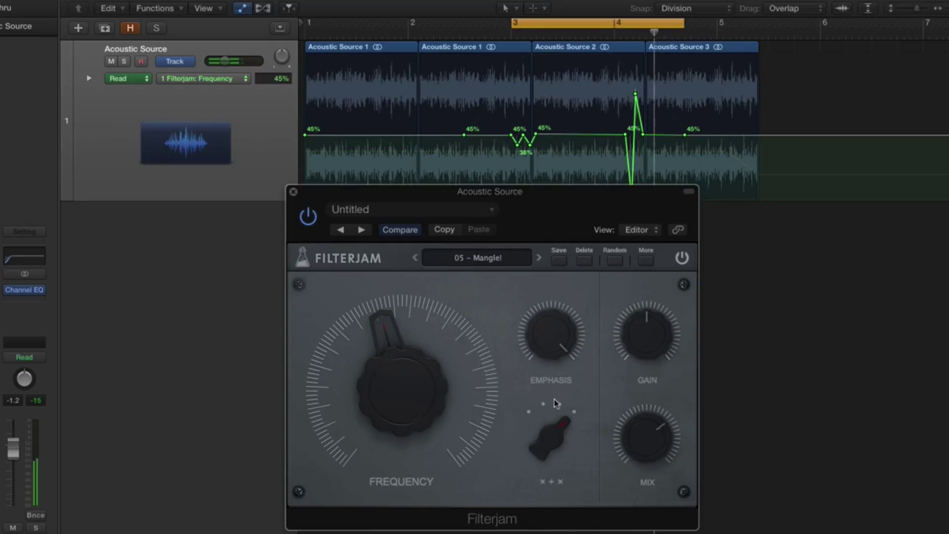
{"action": "left_click", "coordinate": [555, 446]}
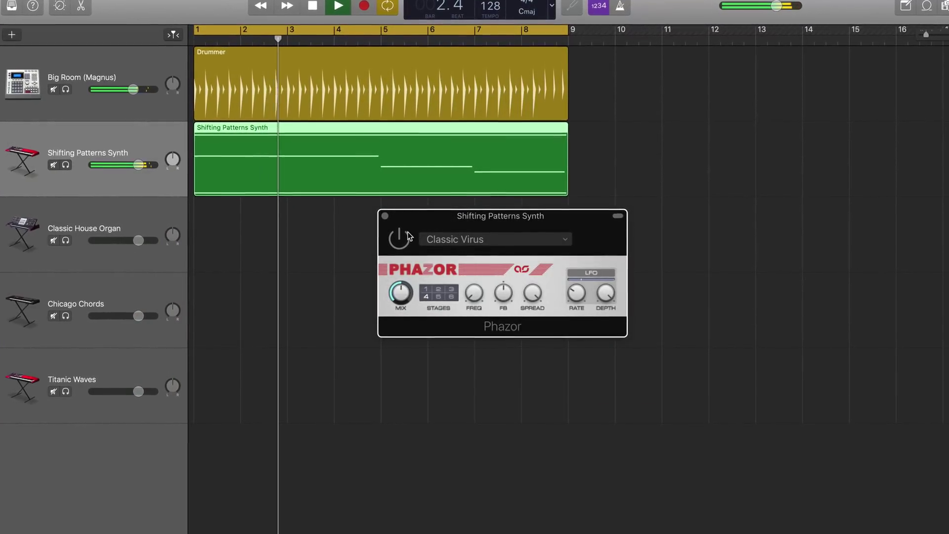
Step: Enable Phazor on the synth track and try its Twin and Tri Force factory presets
{"action": "left_click", "coordinate": [401, 238]}
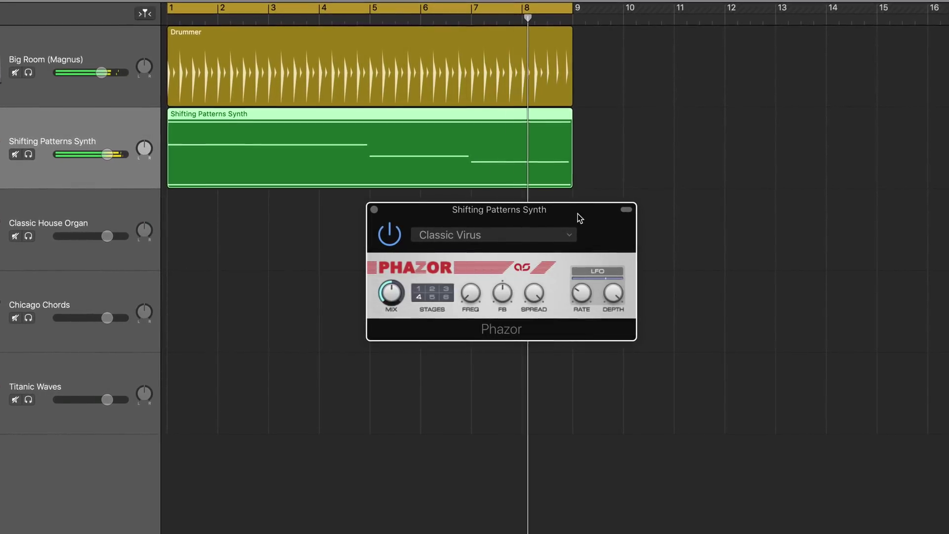
{"action": "left_click", "coordinate": [527, 236]}
{"action": "mouse_move", "coordinate": [459, 305]}
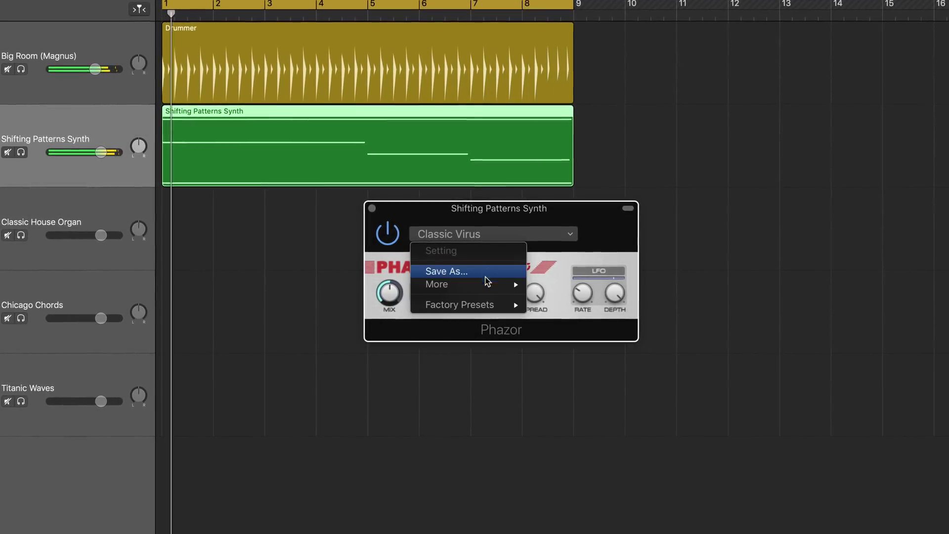
{"action": "left_click", "coordinate": [569, 331]}
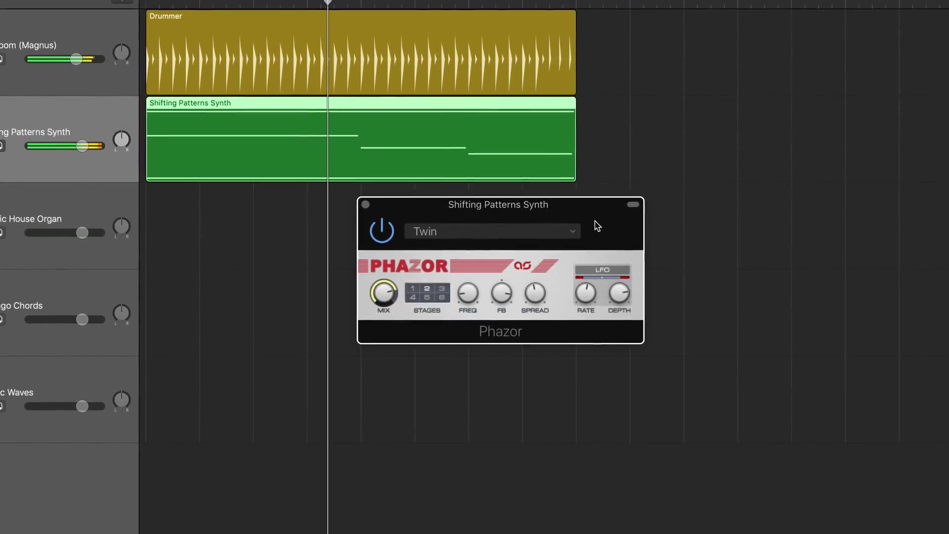
{"action": "left_click", "coordinate": [543, 234]}
{"action": "mouse_move", "coordinate": [455, 305]}
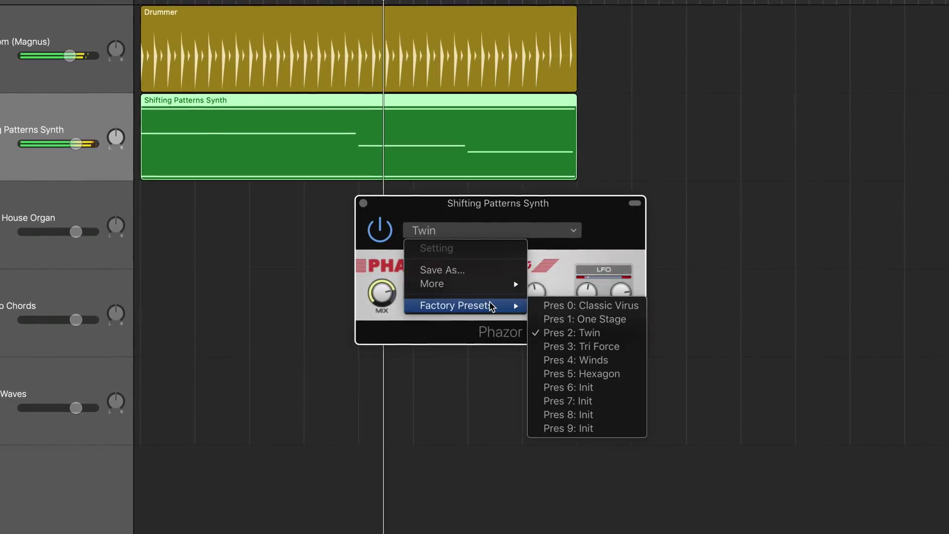
{"action": "left_click", "coordinate": [570, 347]}
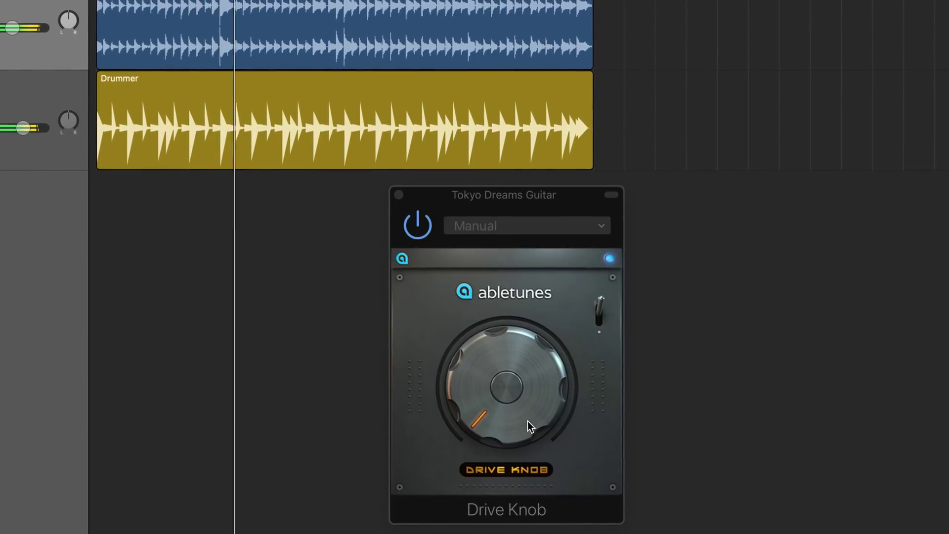
Step: Raise the Drive Knob amount in stages and lower the guitar track volume to about -6.3 dB
{"action": "mouse_move", "coordinate": [511, 417]}
{"action": "left_mouse_down"}
{"action": "mouse_move", "coordinate": [482, 371]}
{"action": "mouse_move", "coordinate": [487, 339]}
{"action": "left_mouse_up"}
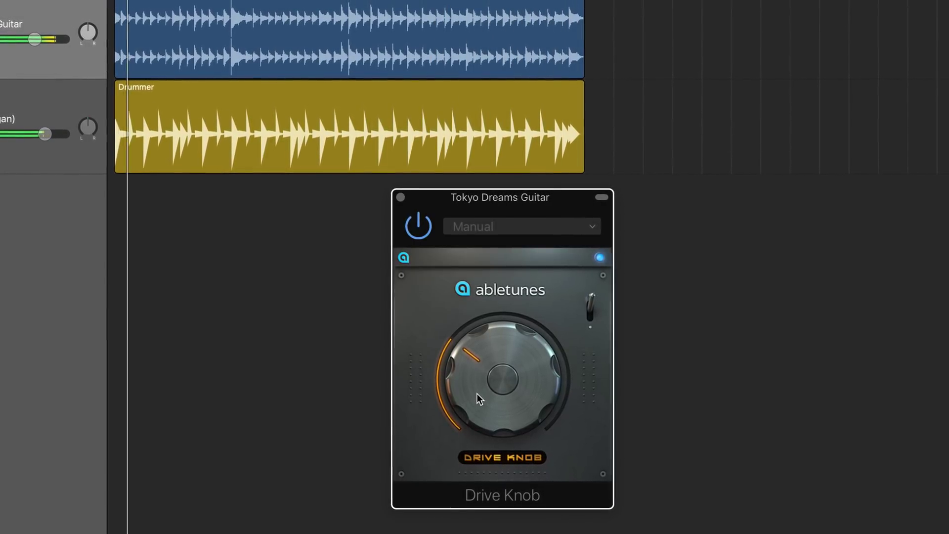
{"action": "left_click_drag", "start_coordinate": [477, 393], "coordinate": [473, 342]}
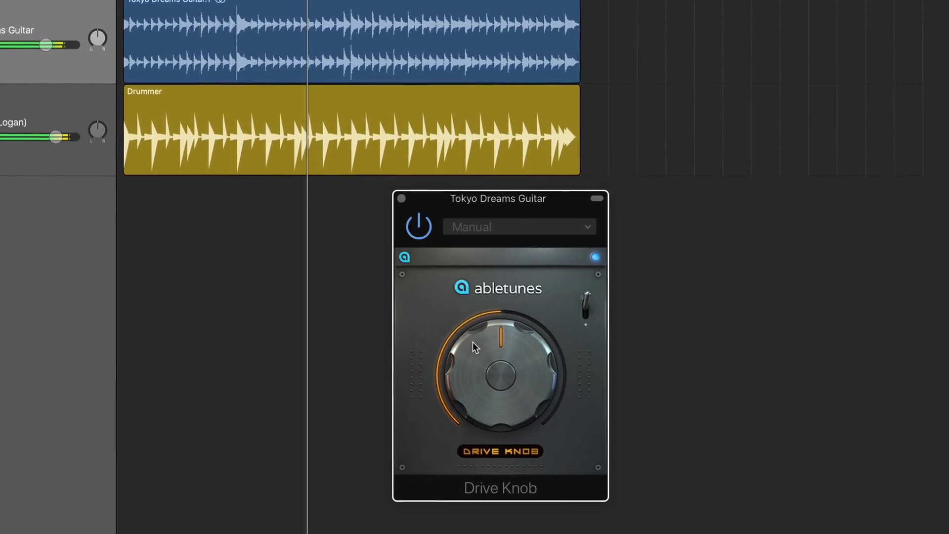
{"action": "left_click", "coordinate": [49, 45]}
{"action": "left_click_drag", "start_coordinate": [49, 47], "coordinate": [43, 46]}
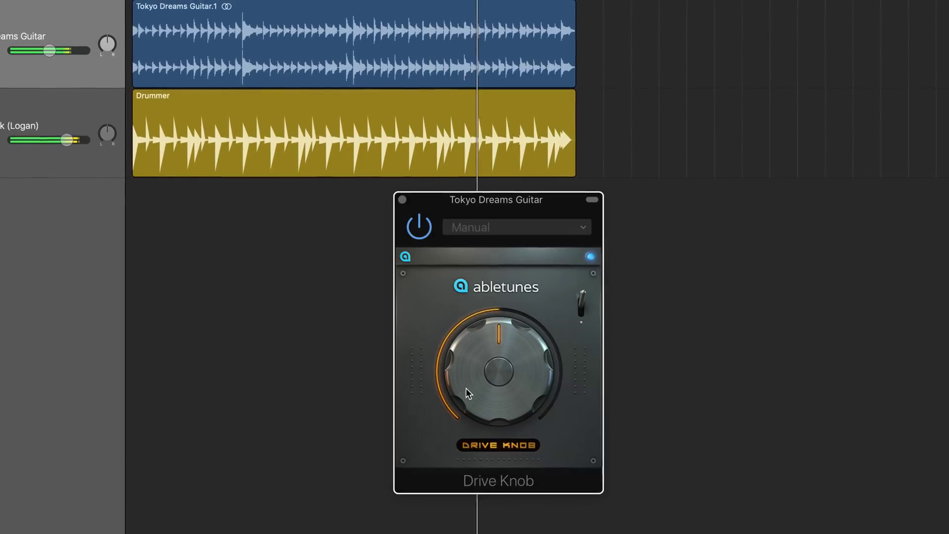
{"action": "left_click_drag", "start_coordinate": [468, 386], "coordinate": [457, 333]}
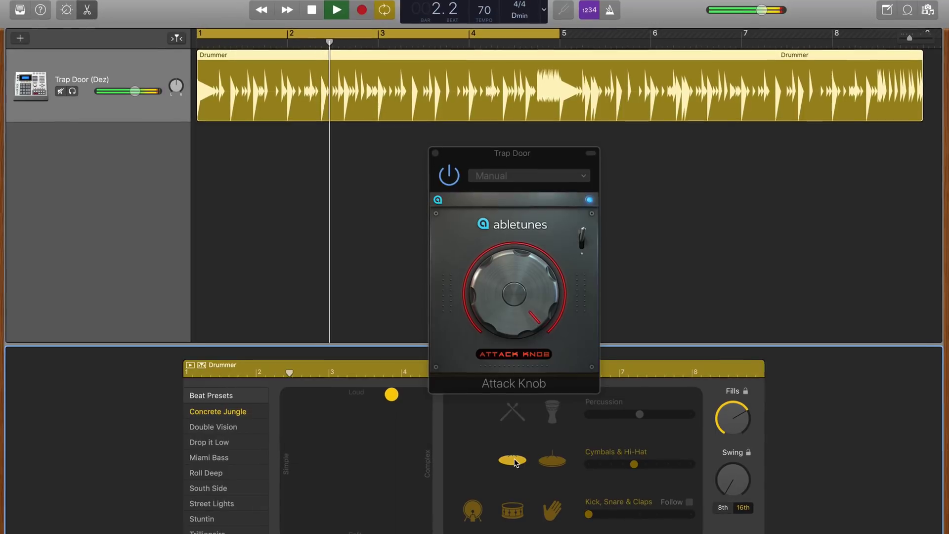
Step: Swap the cymbals in the Trap Door beat, then close the Drummer editor
{"action": "left_click", "coordinate": [553, 461]}
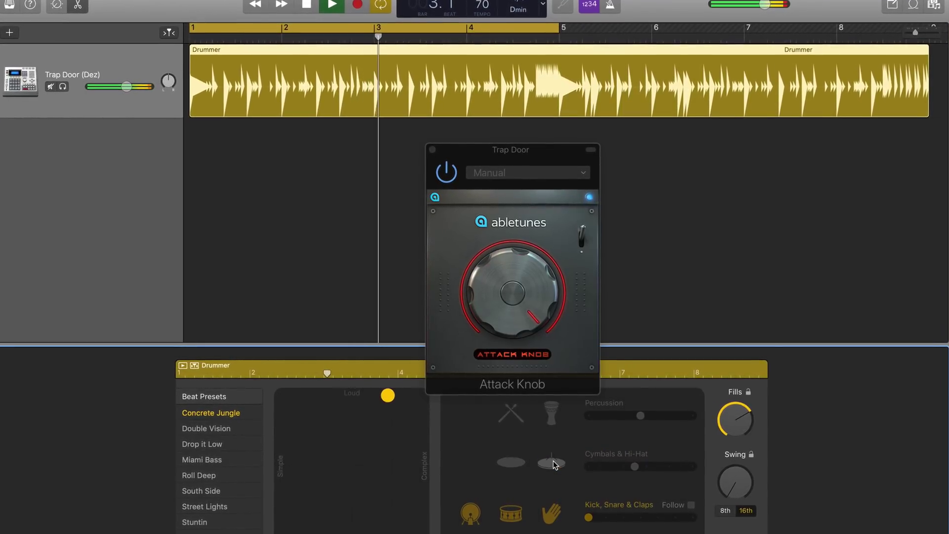
{"action": "left_click", "coordinate": [511, 464]}
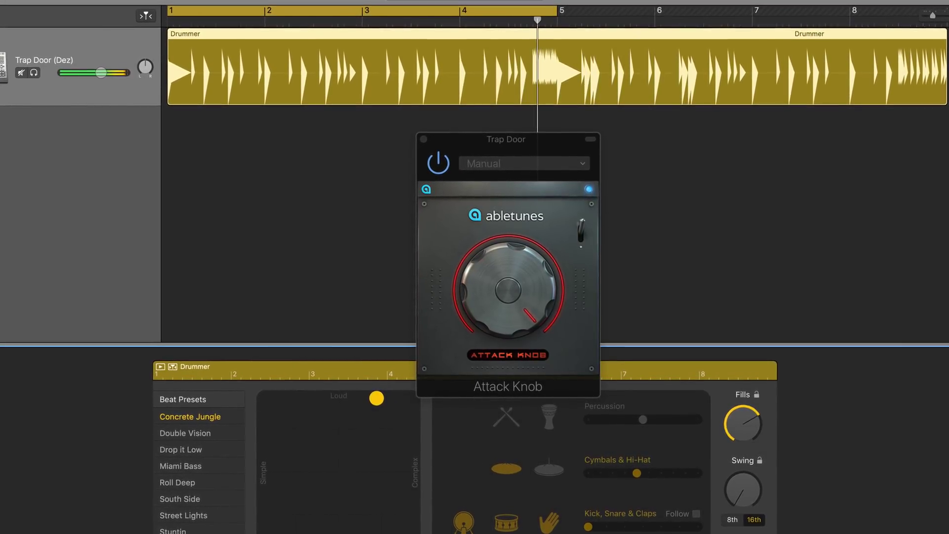
{"action": "key", "text": "e"}
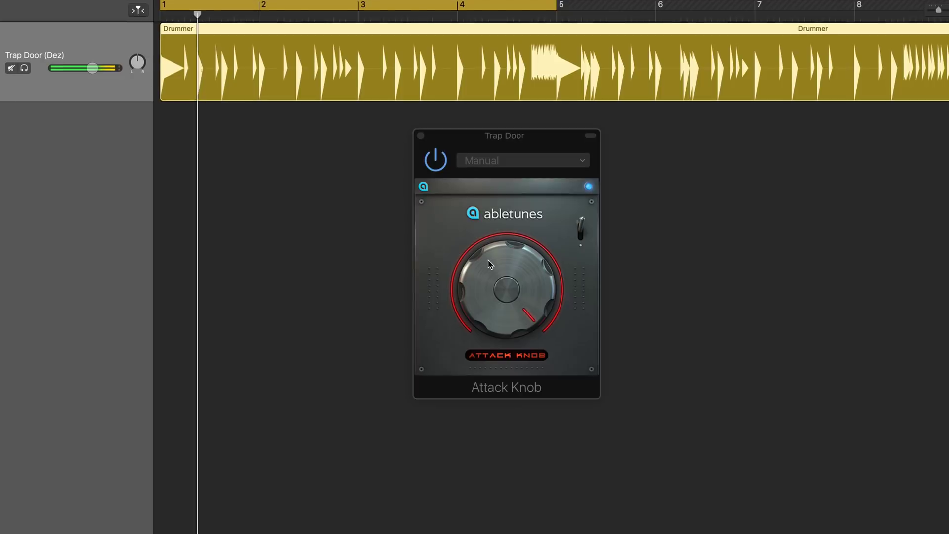
Step: Lower the Attack Knob amount slightly and test its alternate-setting switch on and off
{"action": "left_click_drag", "start_coordinate": [488, 261], "coordinate": [490, 286]}
{"action": "left_click", "coordinate": [581, 230]}
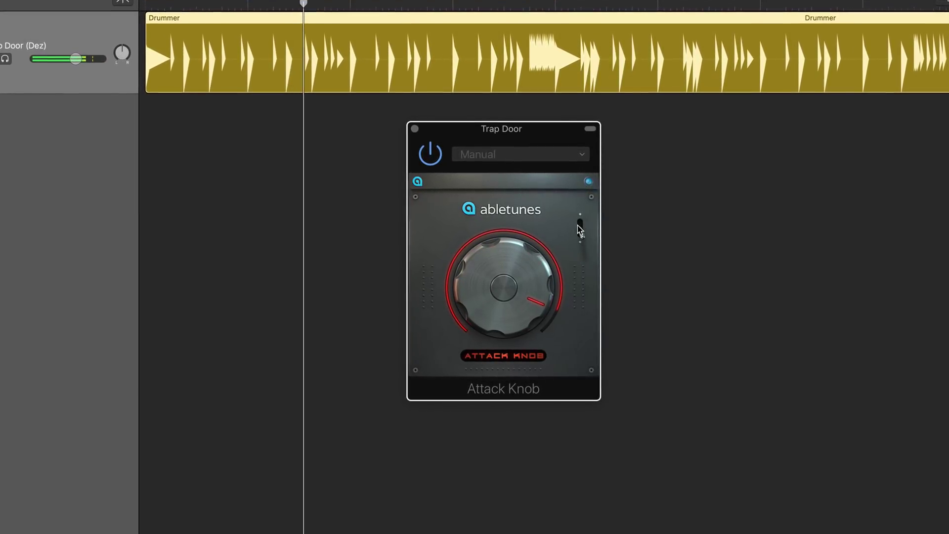
{"action": "left_click", "coordinate": [579, 225]}
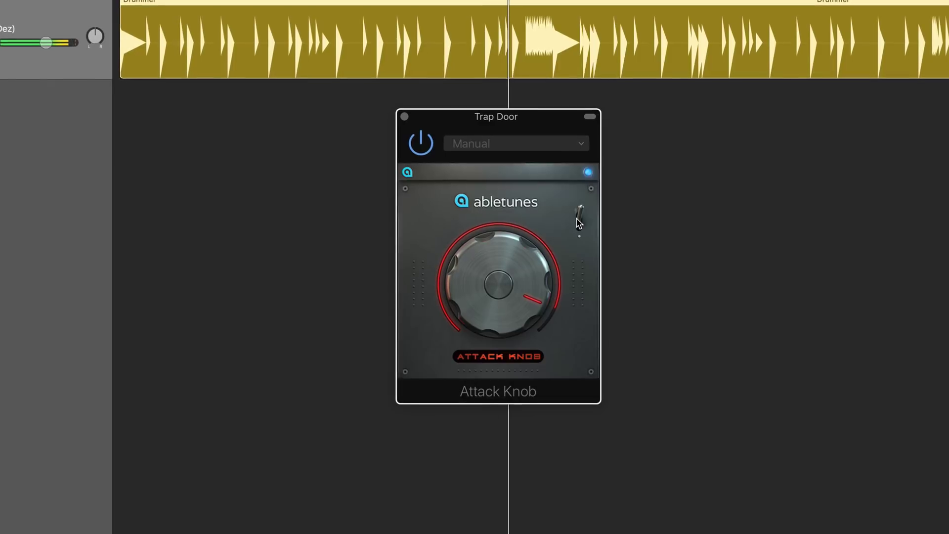
{"action": "left_click", "coordinate": [579, 224]}
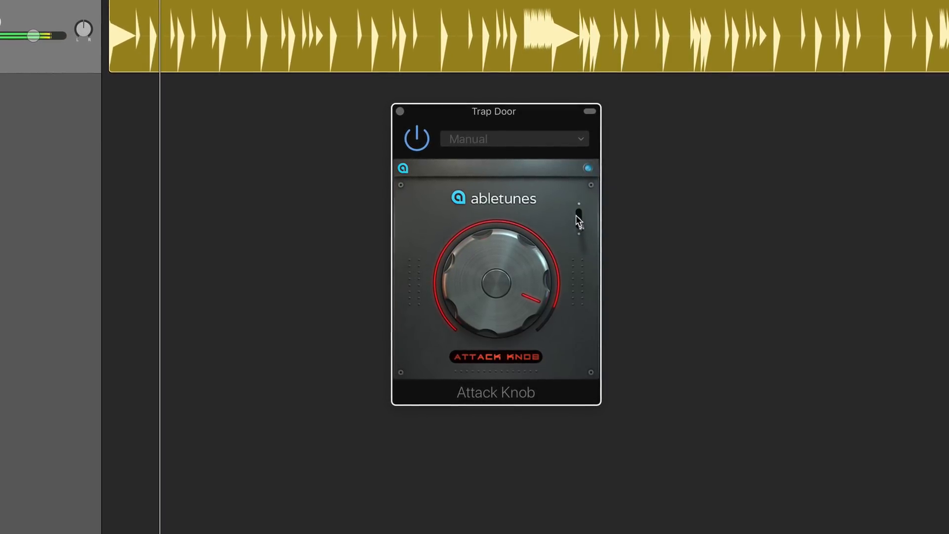
{"action": "left_click", "coordinate": [576, 215]}
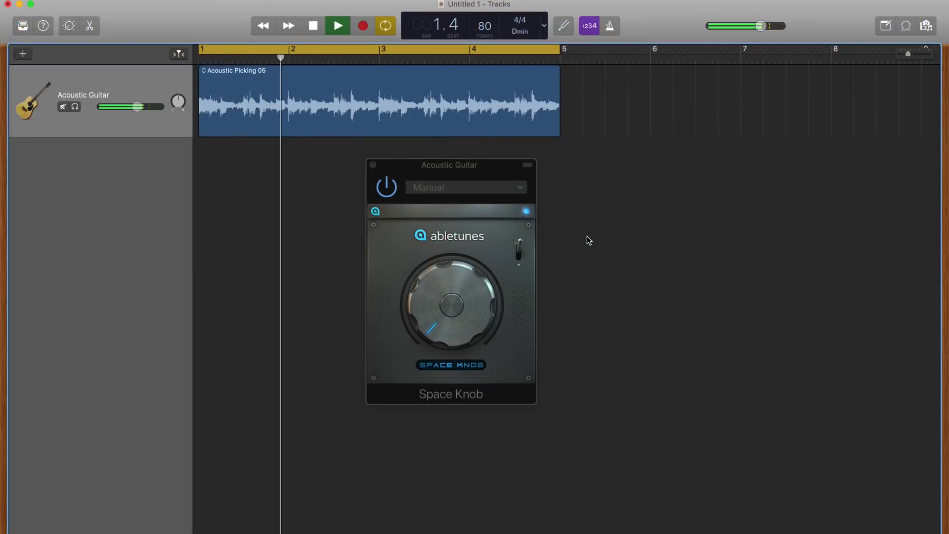
Step: Turn the Acoustic Guitar's Space Knob up to about two o'clock
{"action": "left_click", "coordinate": [437, 331]}
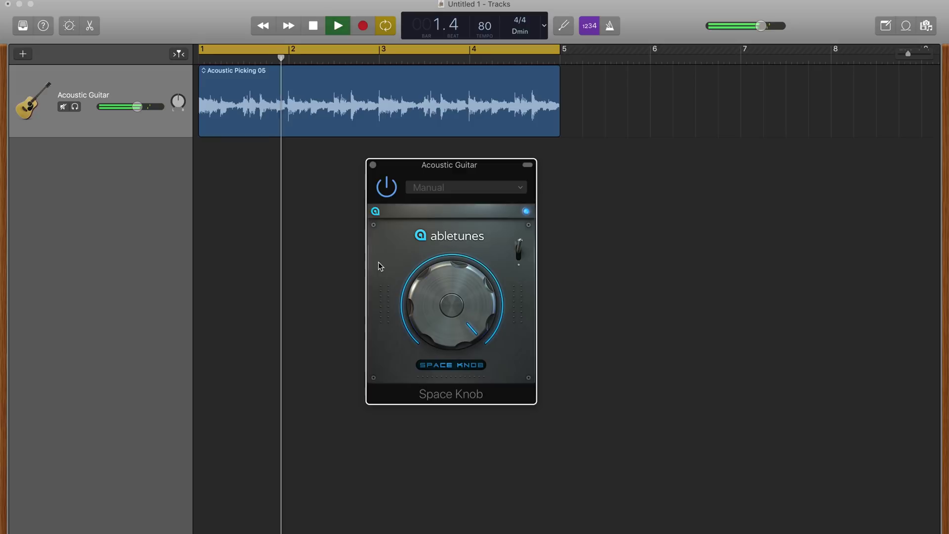
{"action": "left_click_drag", "start_coordinate": [434, 286], "coordinate": [423, 334]}
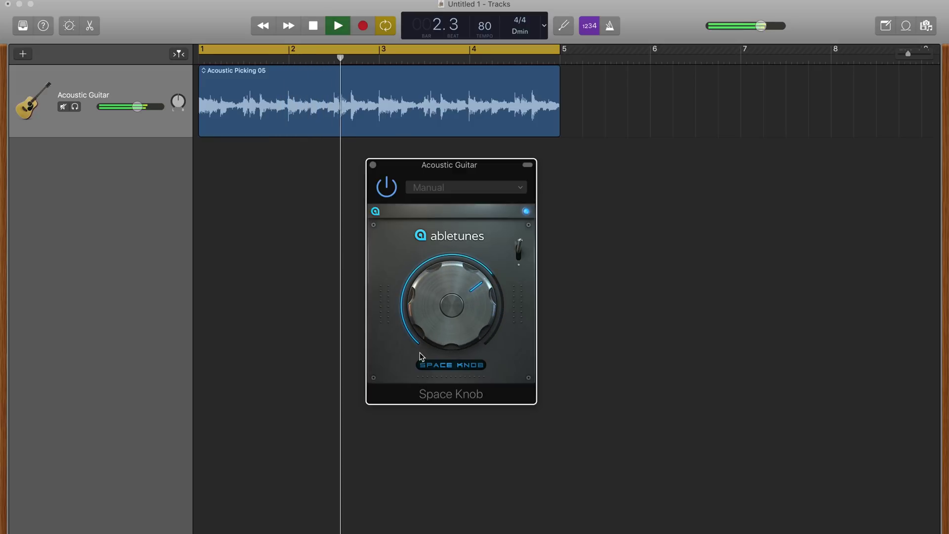